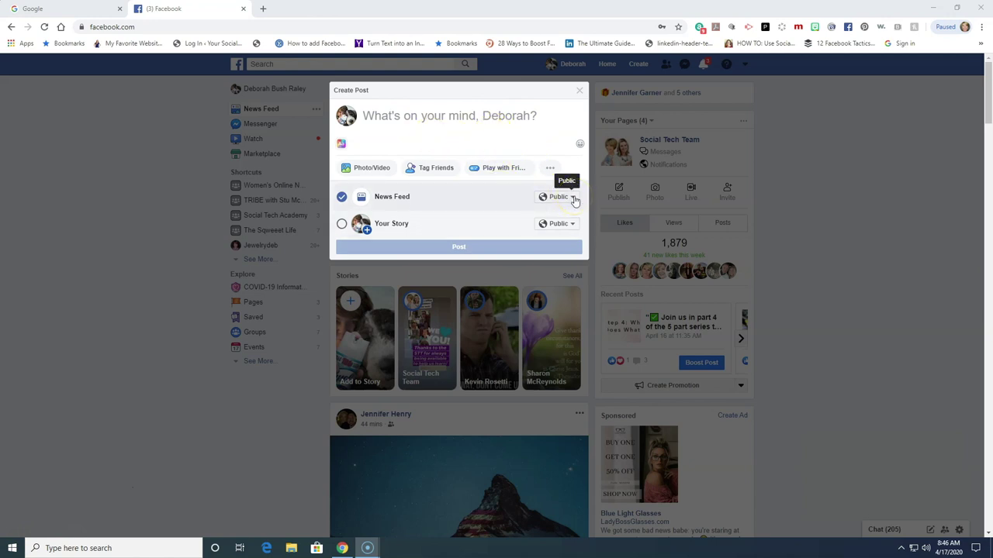
Review the post audience choices (Friends, Friends except, Specific friends, Only me), then dismiss the composer.
left_click(573, 198)
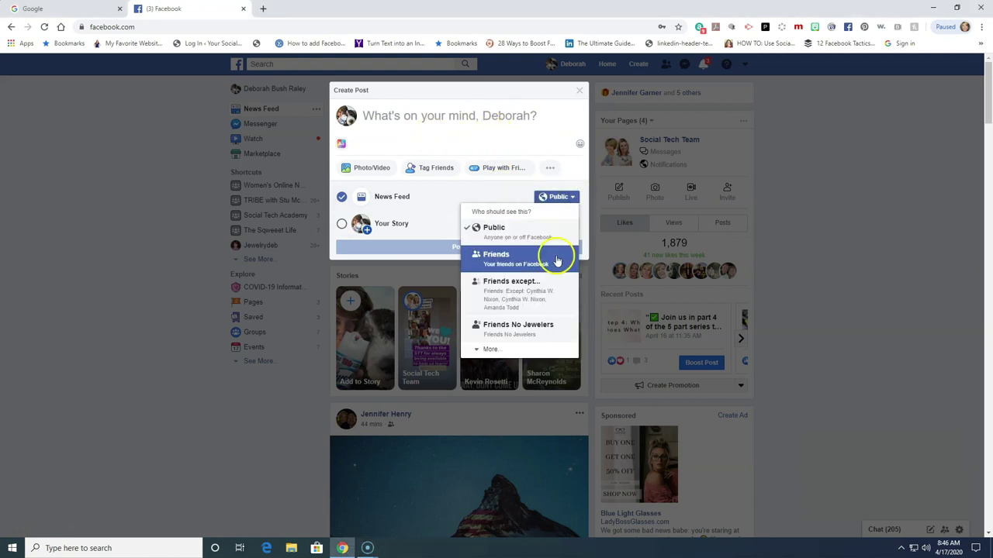
left_click(510, 353)
scroll(532, 301, "down", 1)
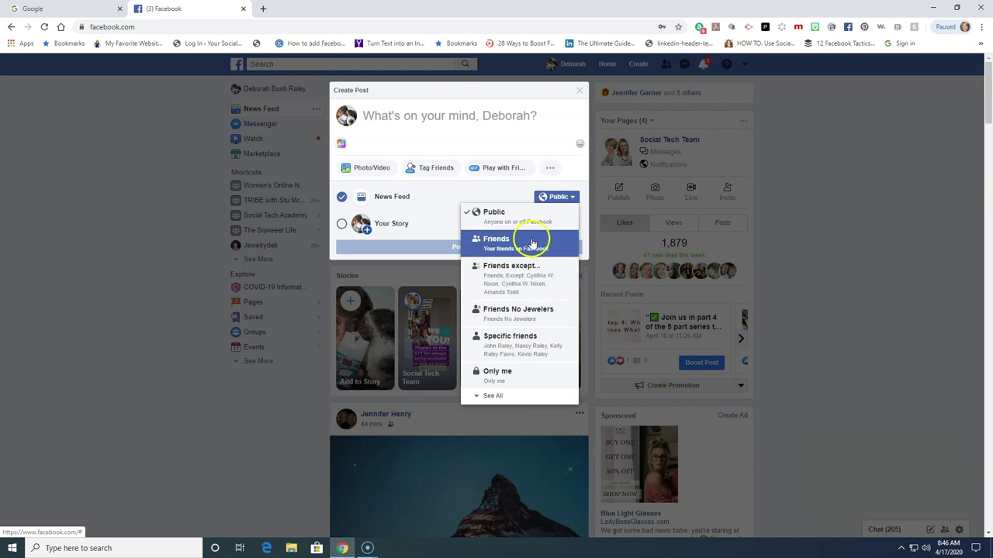
left_click(11, 532)
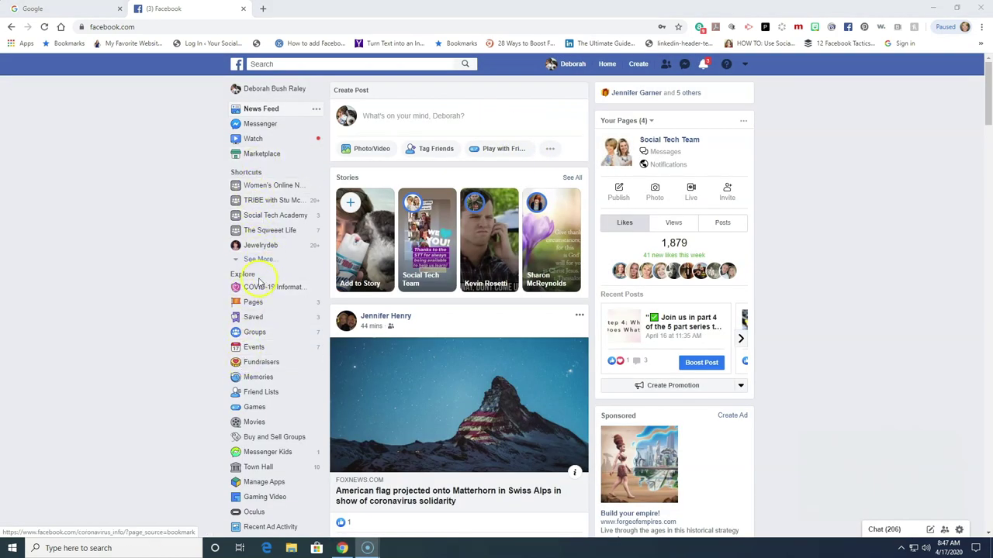
Go to Friend Lists to view lists like Small Business Owner, Guys and Close Friends.
left_click(250, 397)
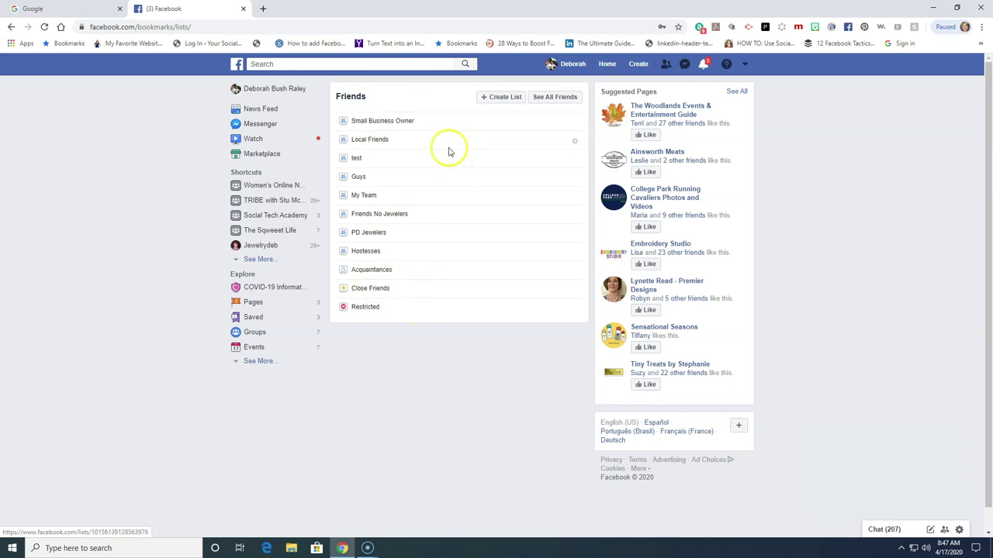
left_click(453, 184)
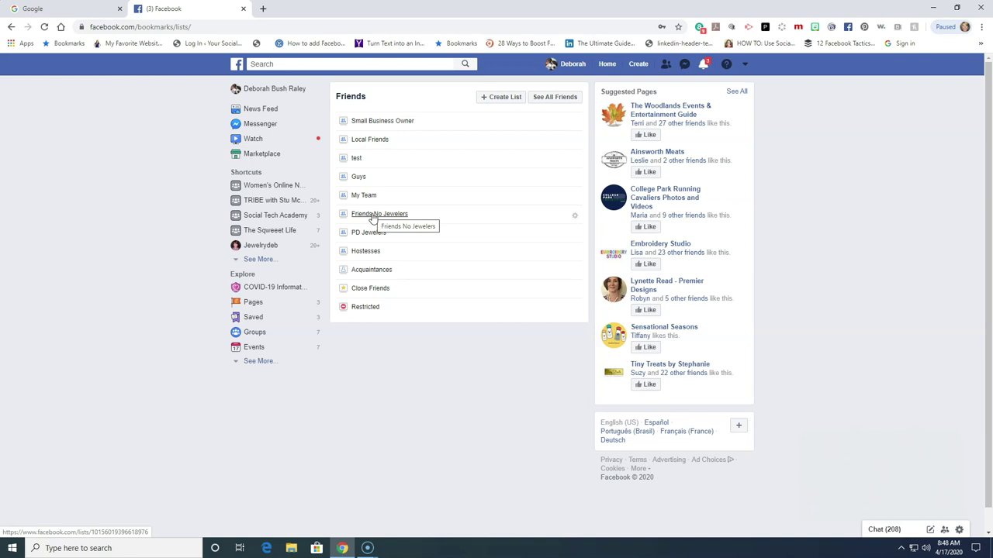
left_click(376, 217)
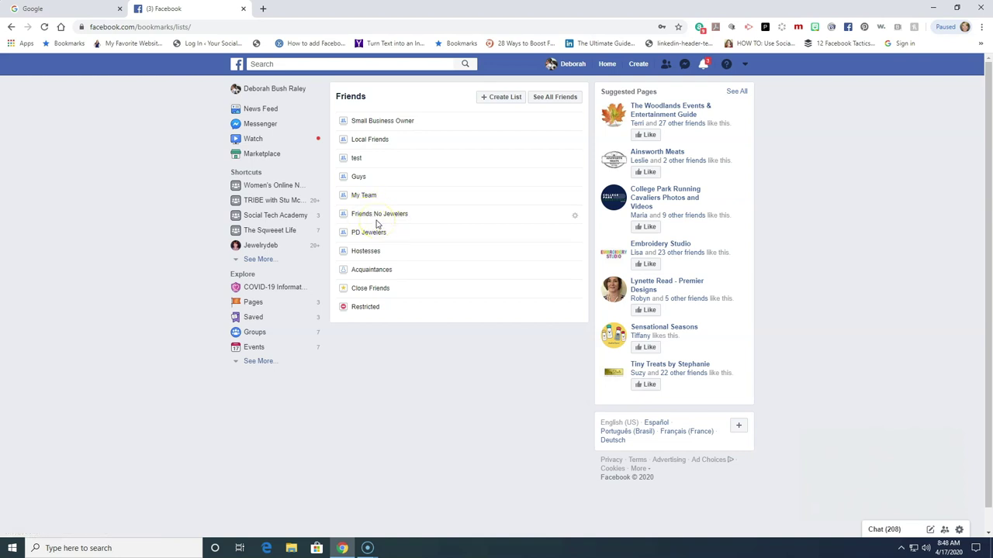
left_click(383, 183)
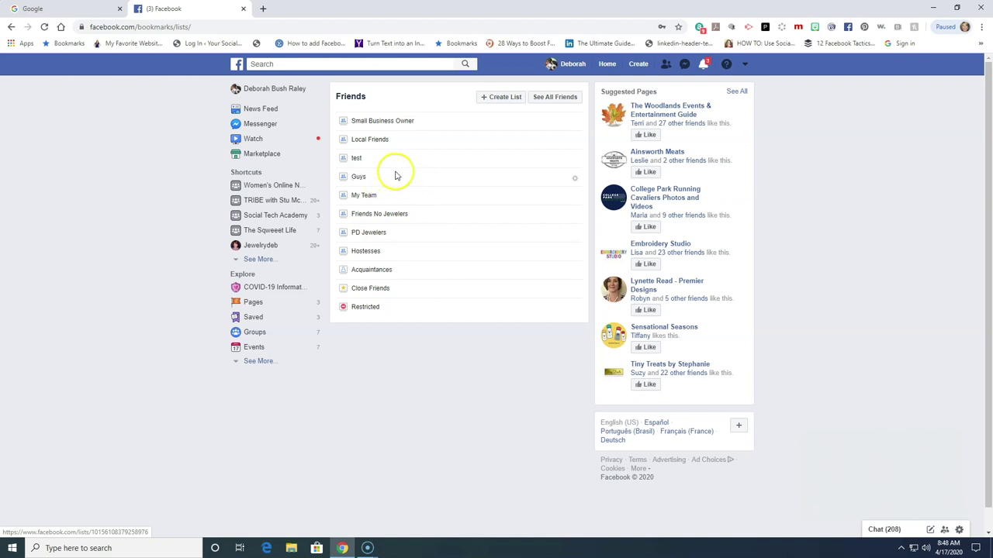
left_click(378, 184)
left_click(377, 183)
left_click(395, 176)
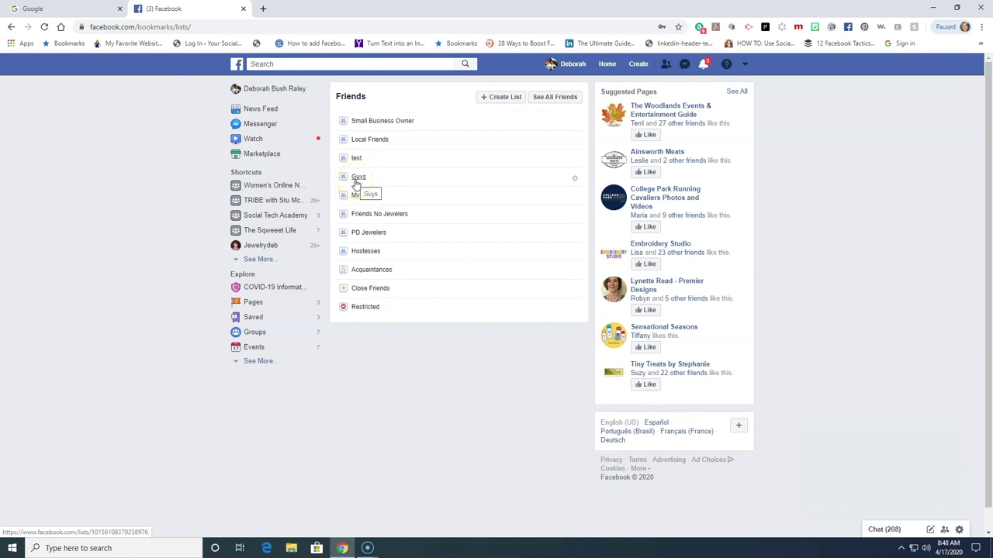
left_click(381, 124)
left_click(398, 124)
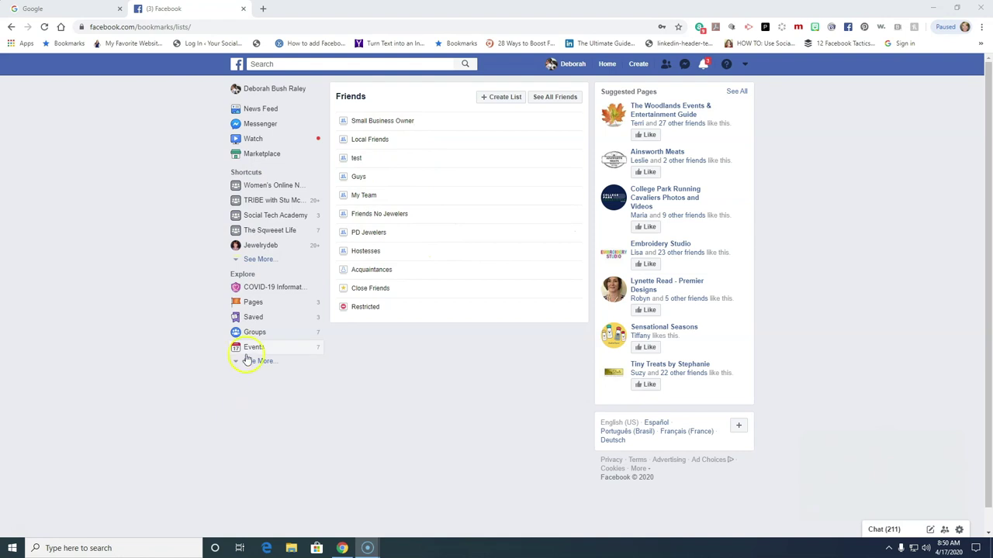
Create a friend list named 'Sample List' with one suggested friend added as a member.
left_click(489, 99)
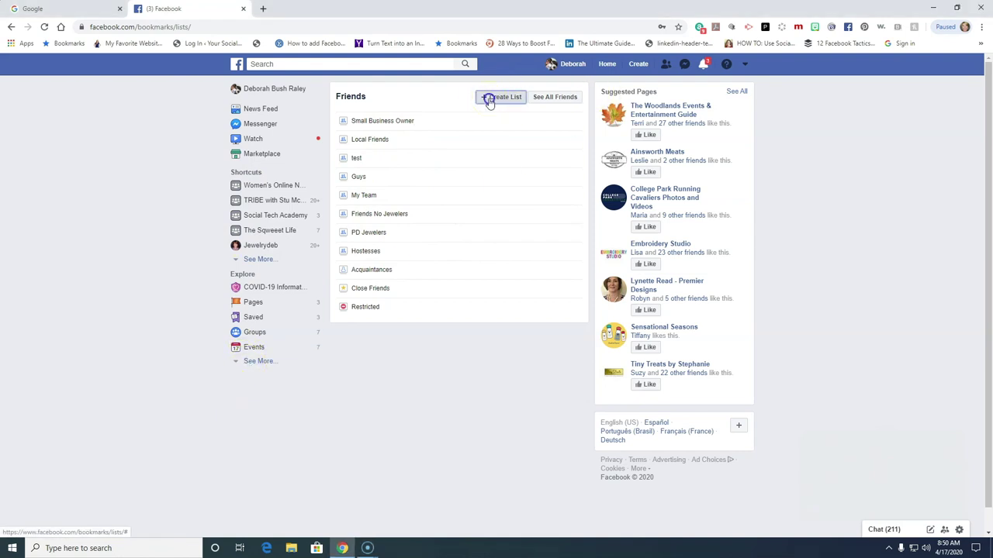
left_click(470, 218)
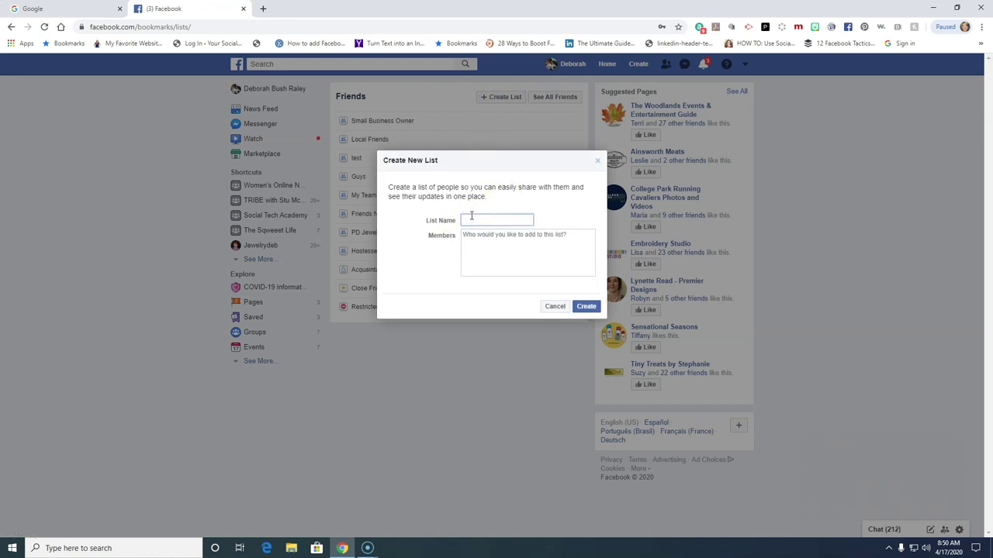
type("Sample List")
left_click(482, 237)
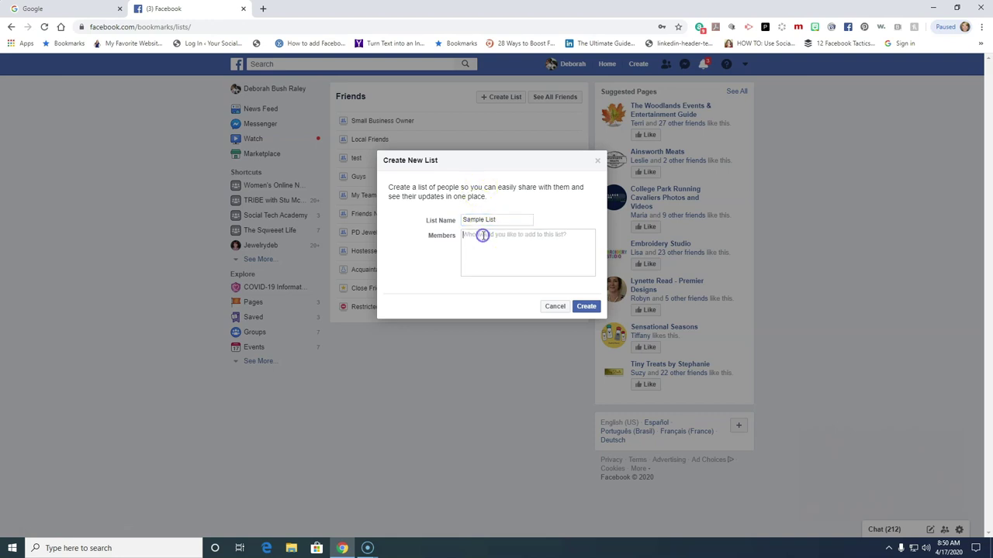
type("Bec")
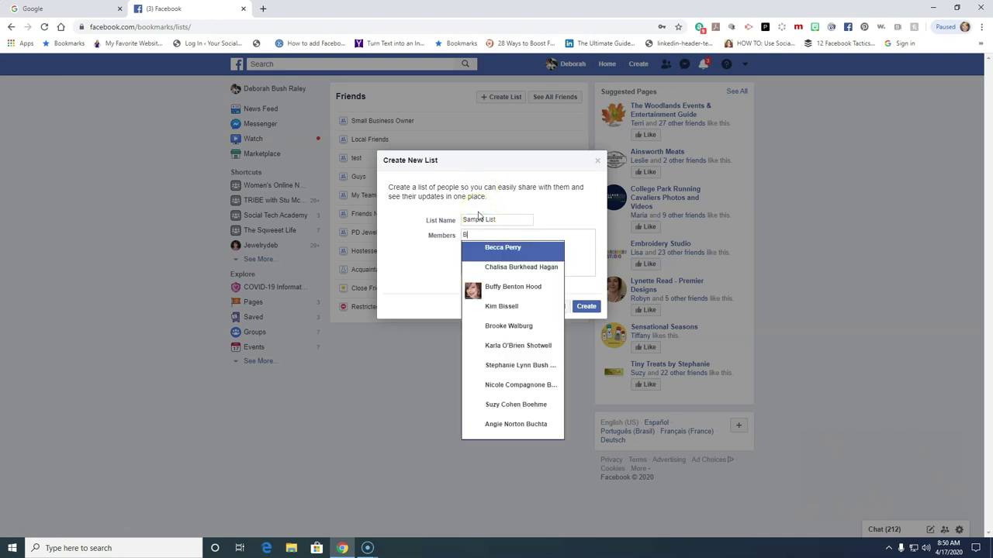
left_click(504, 250)
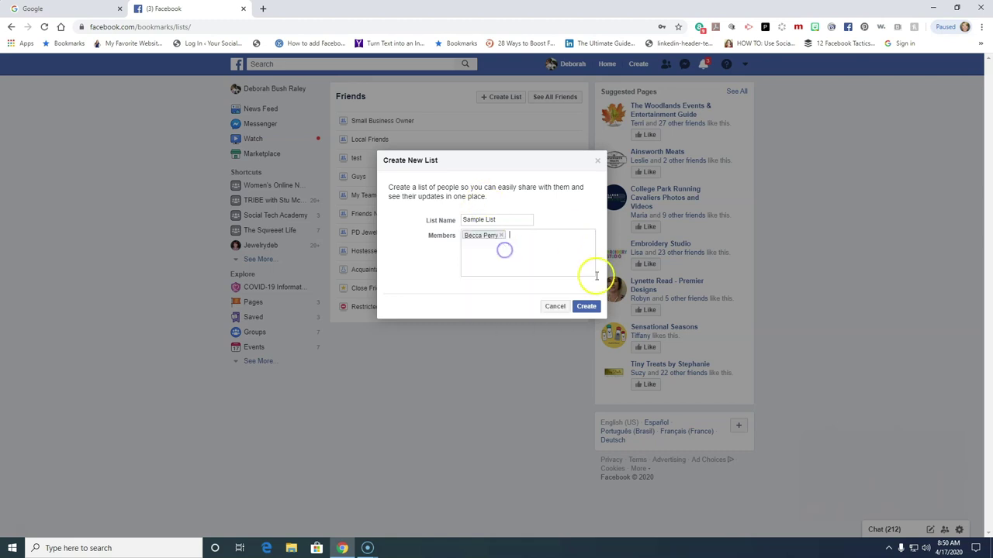
left_click(586, 307)
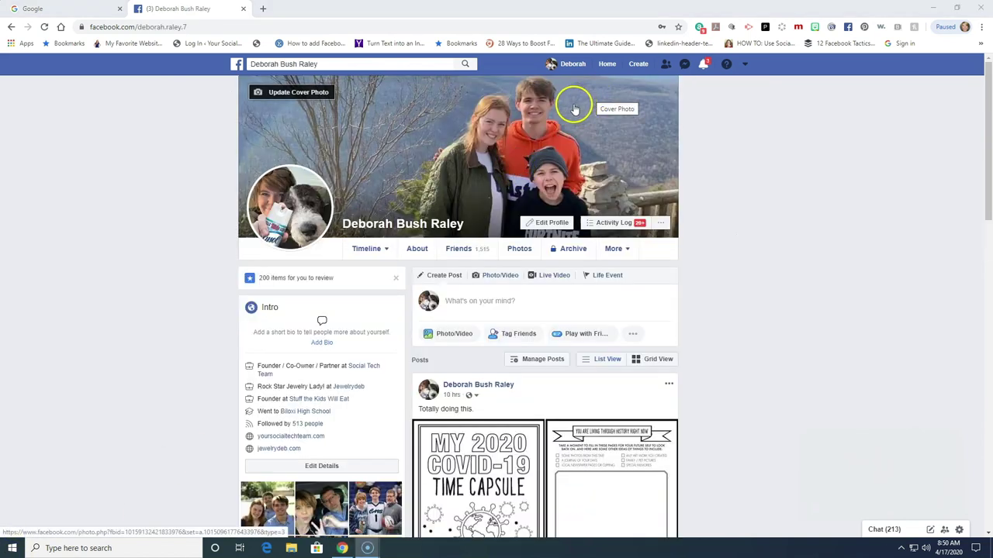
Add the first friend on the profile's Friends tab to Sample List via Add to another list.
left_click(456, 251)
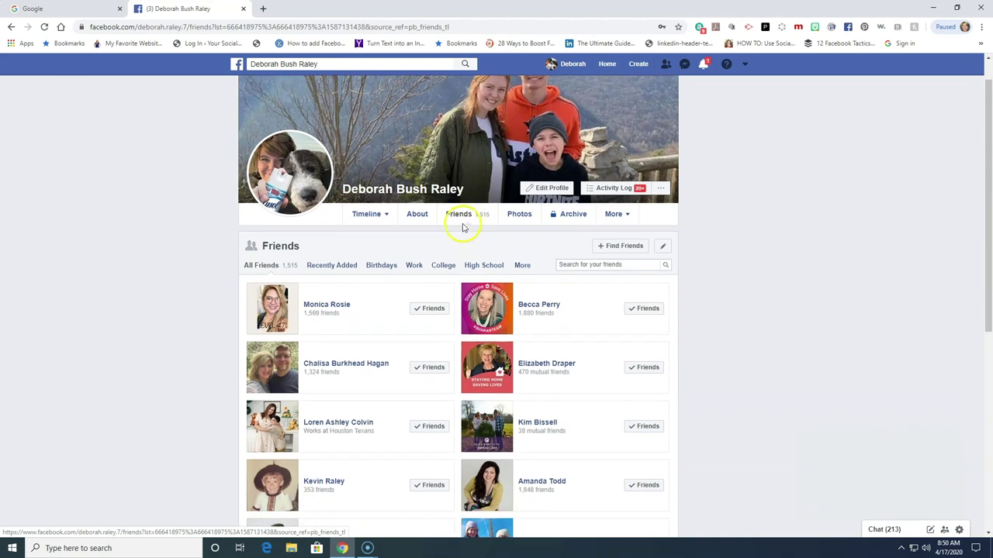
mouse_move(422, 310)
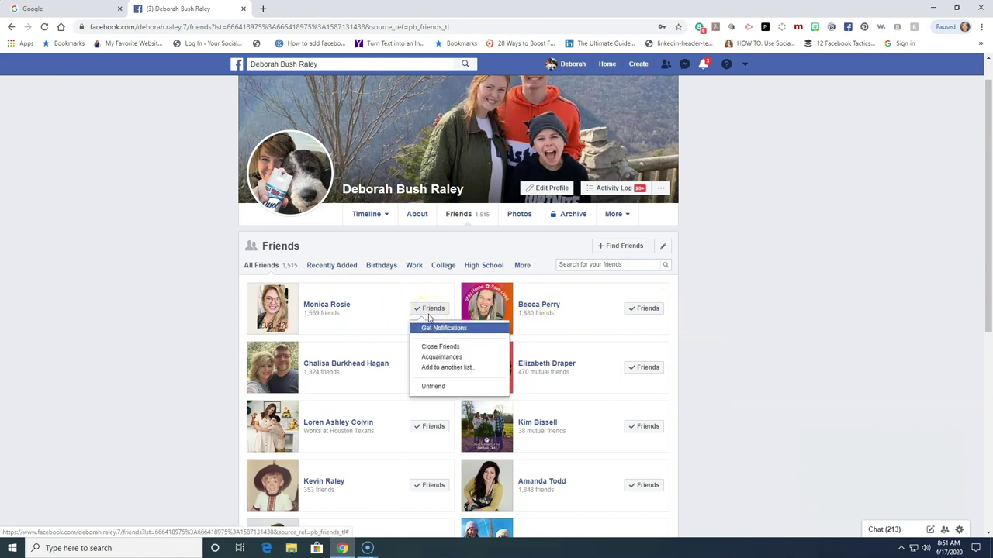
left_click(435, 374)
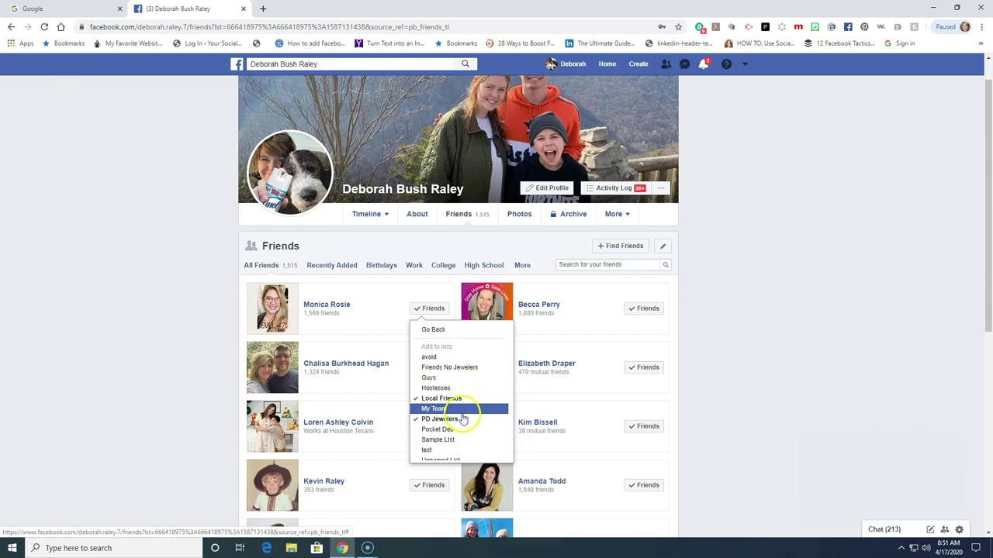
scroll(440, 400, "down", 2)
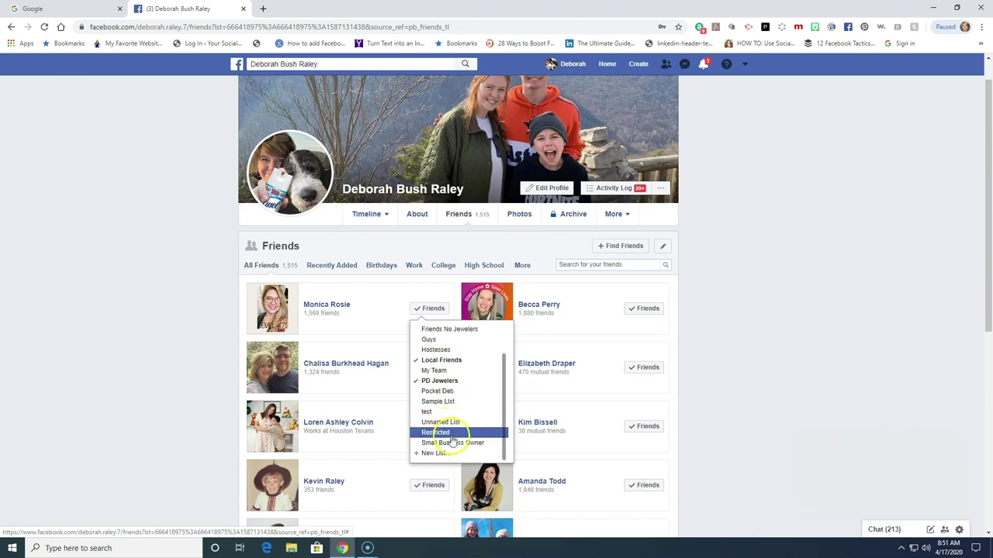
left_click(439, 403)
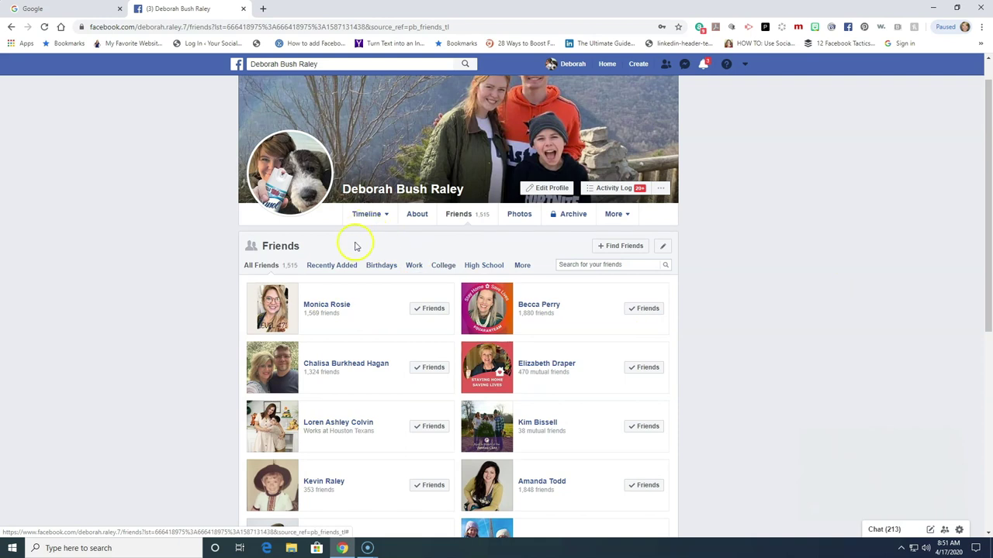
Start a new timeline post and type the 'Test Post for Sample List' text.
left_click(369, 217)
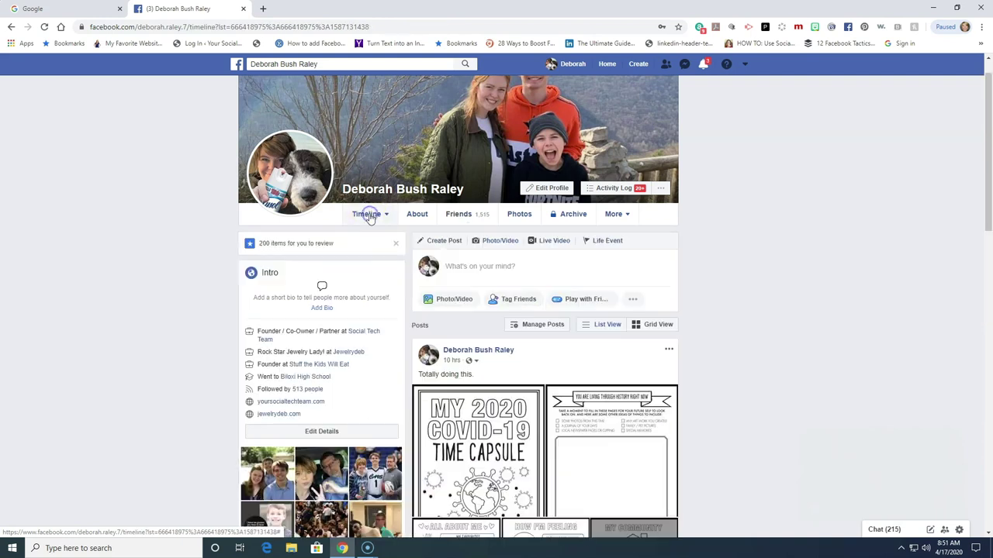
left_click(477, 267)
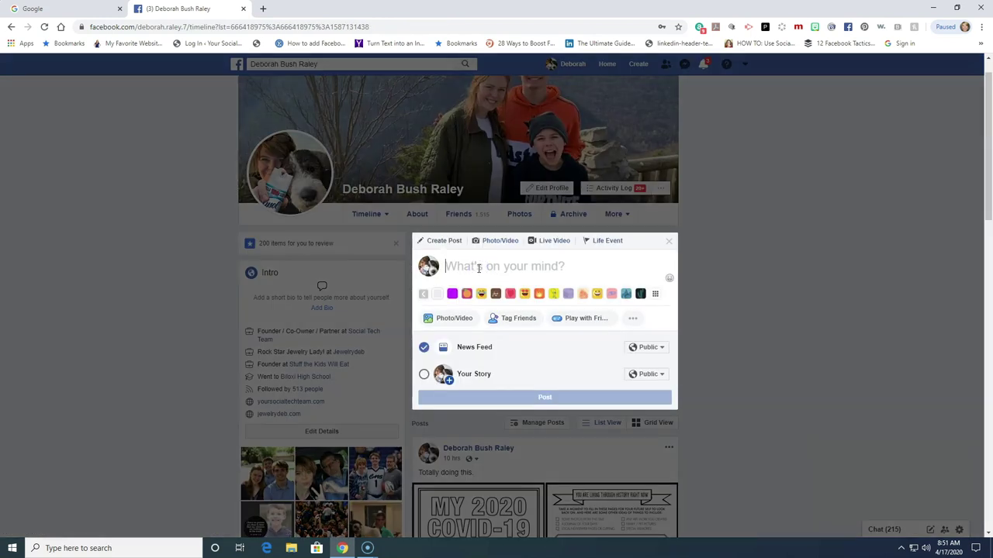
type("Test Post for Sample List")
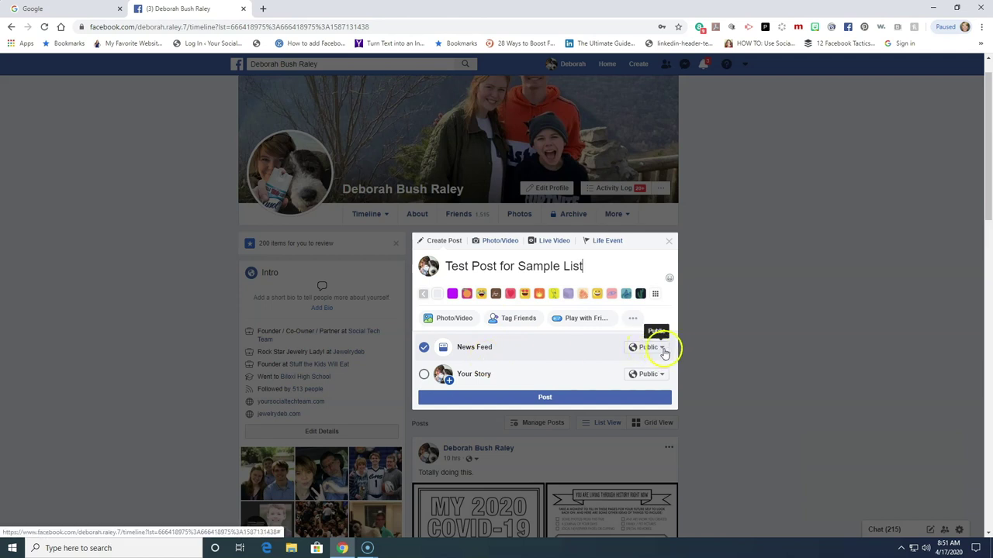
Restrict the post's audience to Sample List through More and See All, then publish it.
left_click(663, 349)
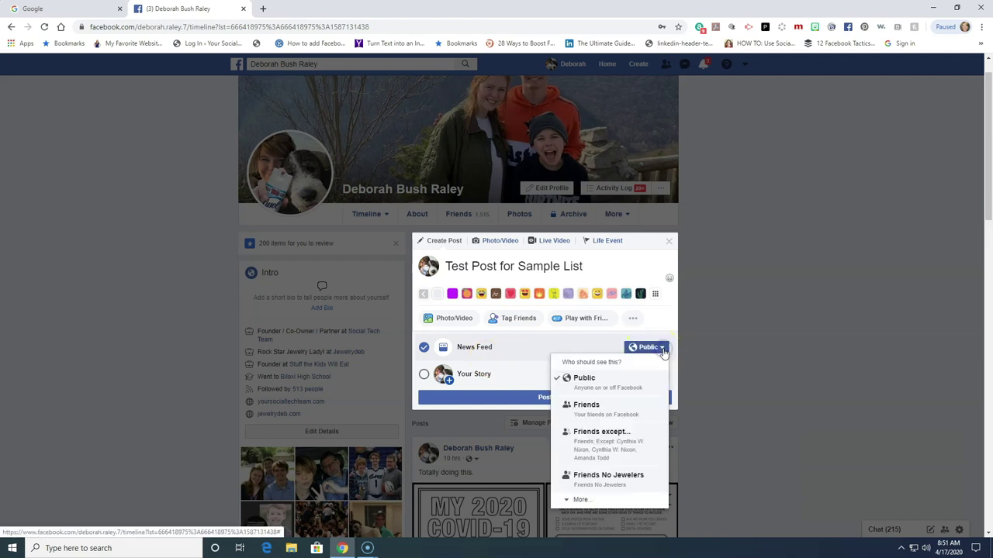
left_click(607, 501)
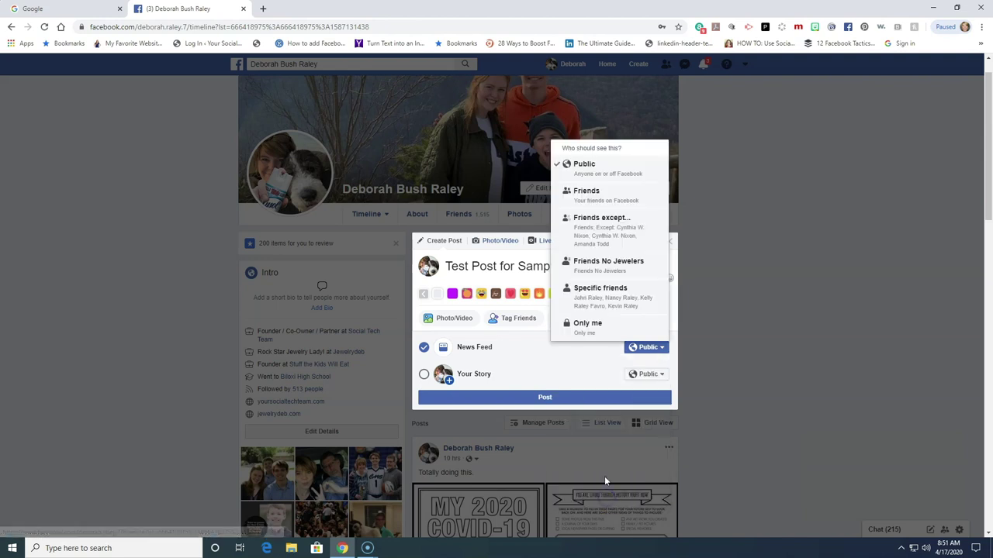
scroll(602, 318, "up", 1)
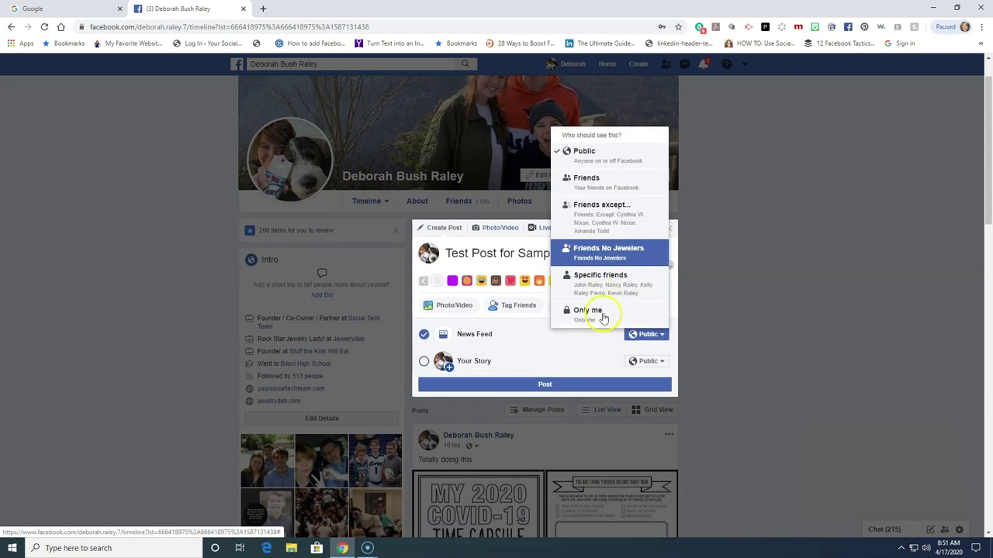
scroll(669, 133, "down", 2)
scroll(669, 167, "down", 2)
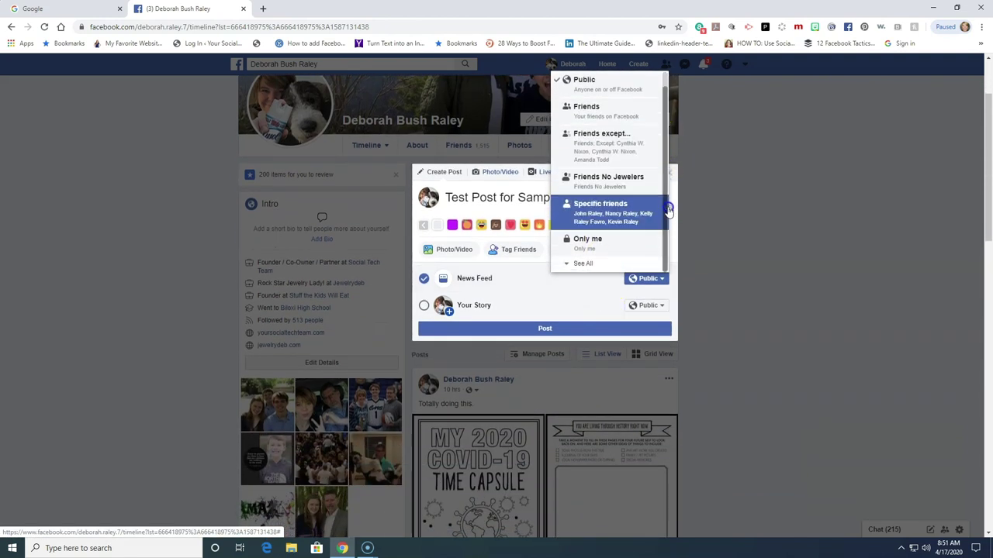
left_click(599, 264)
scroll(597, 399, "down", 2)
scroll(604, 405, "down", 4)
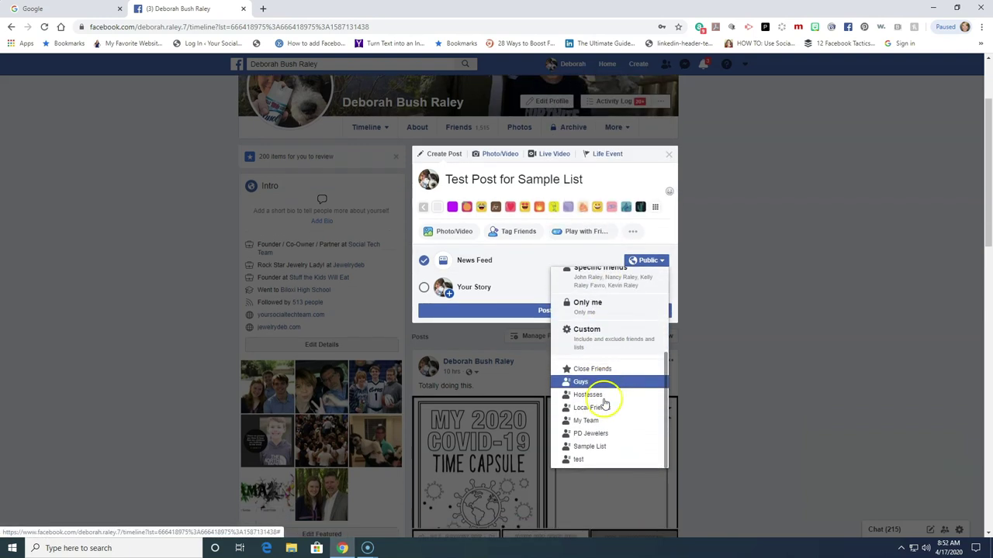
left_click(604, 397)
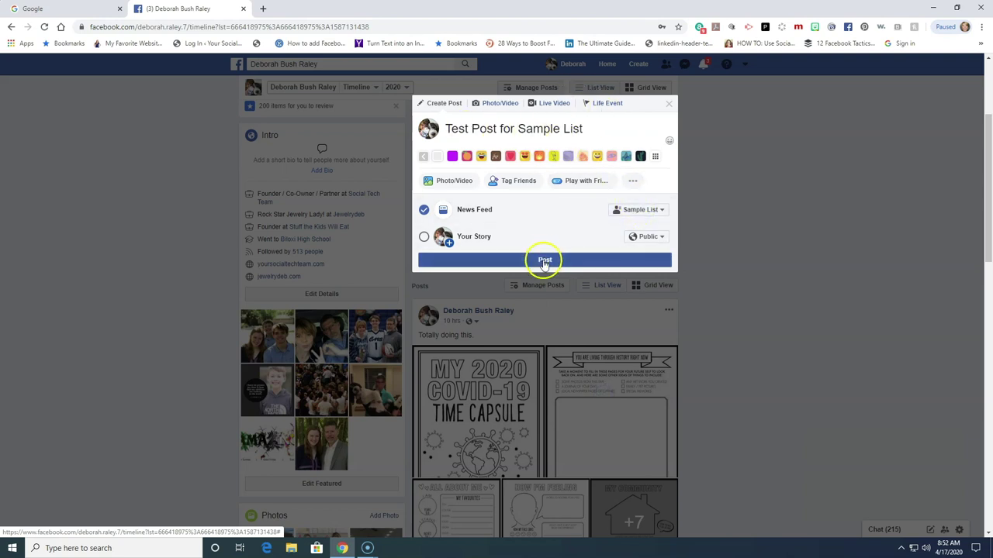
left_click(544, 261)
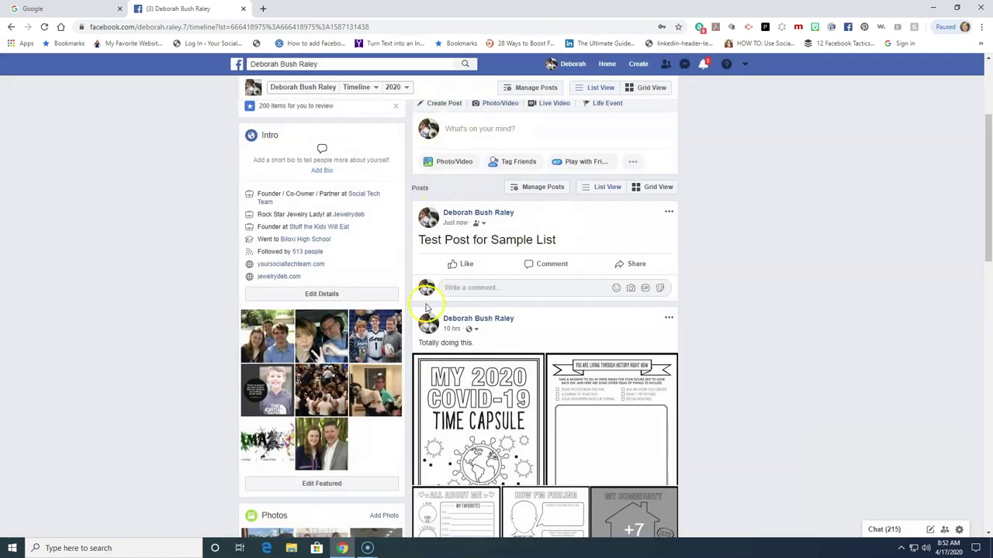
mouse_move(477, 225)
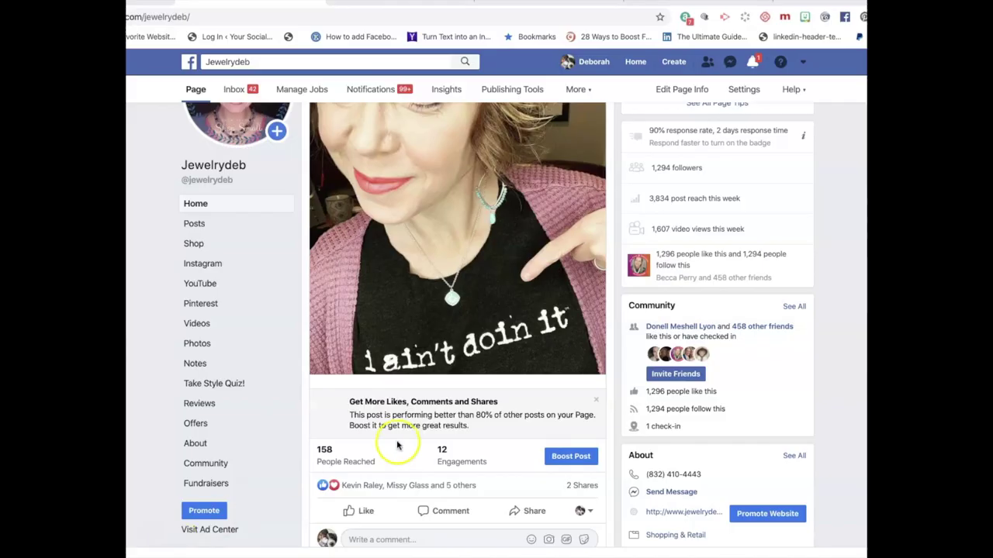
scroll(493, 407, "up", 1)
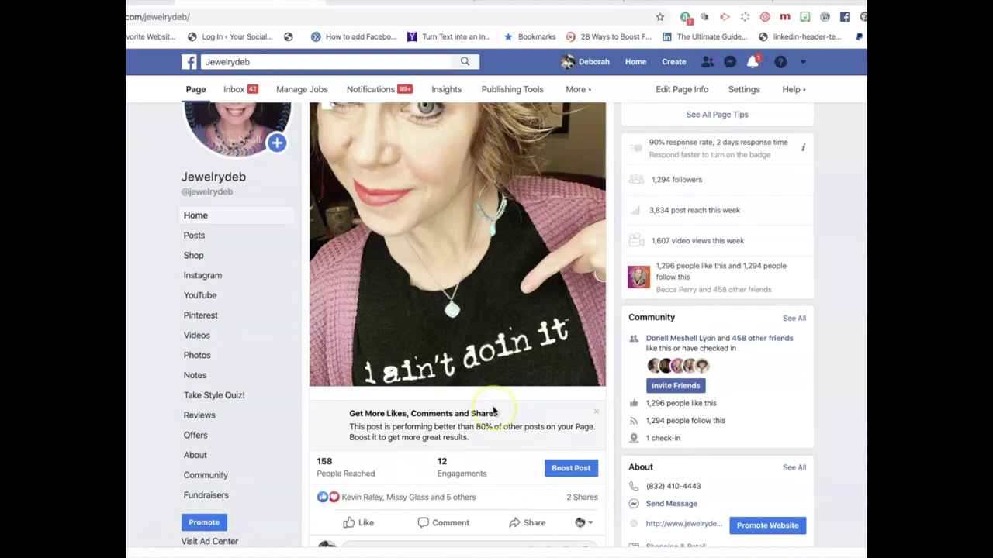
scroll(493, 412, "up", 5)
scroll(493, 411, "up", 2)
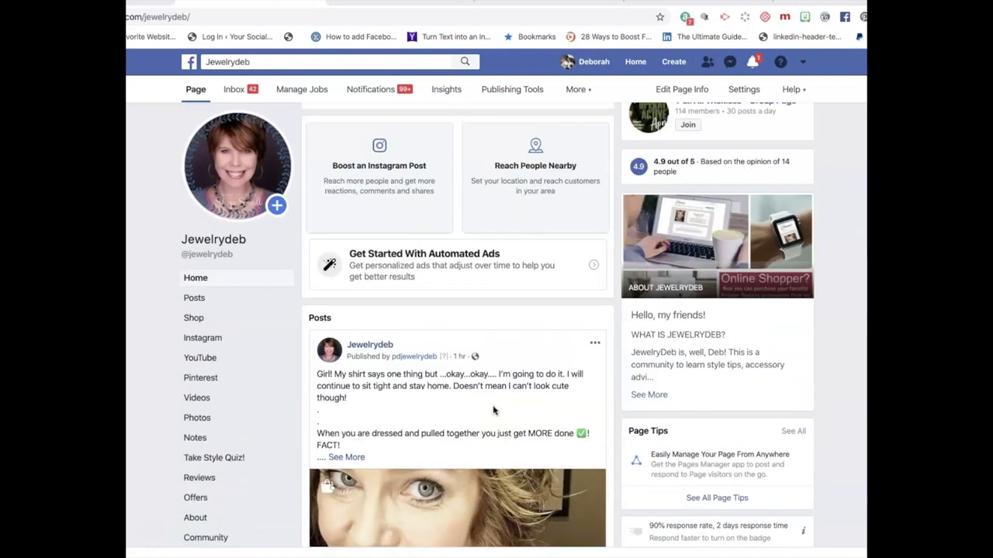
scroll(493, 411, "up", 3)
scroll(492, 411, "up", 5)
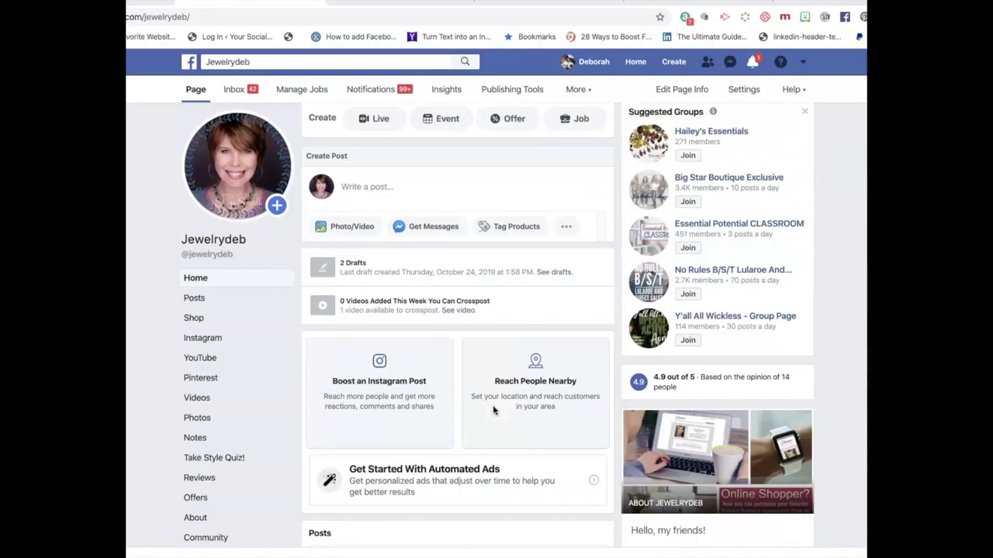
scroll(493, 408, "down", 5)
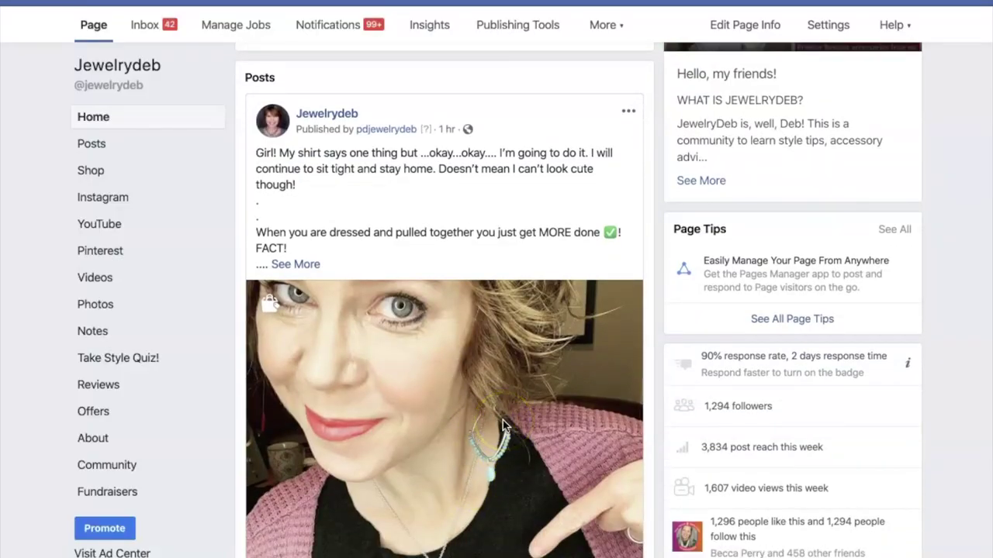
scroll(503, 425, "down", 1)
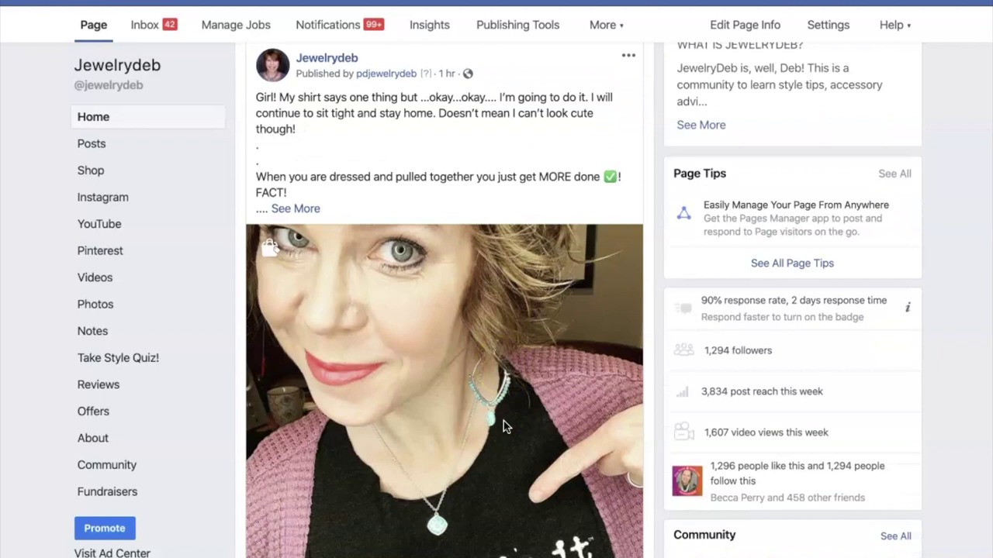
scroll(504, 425, "down", 1)
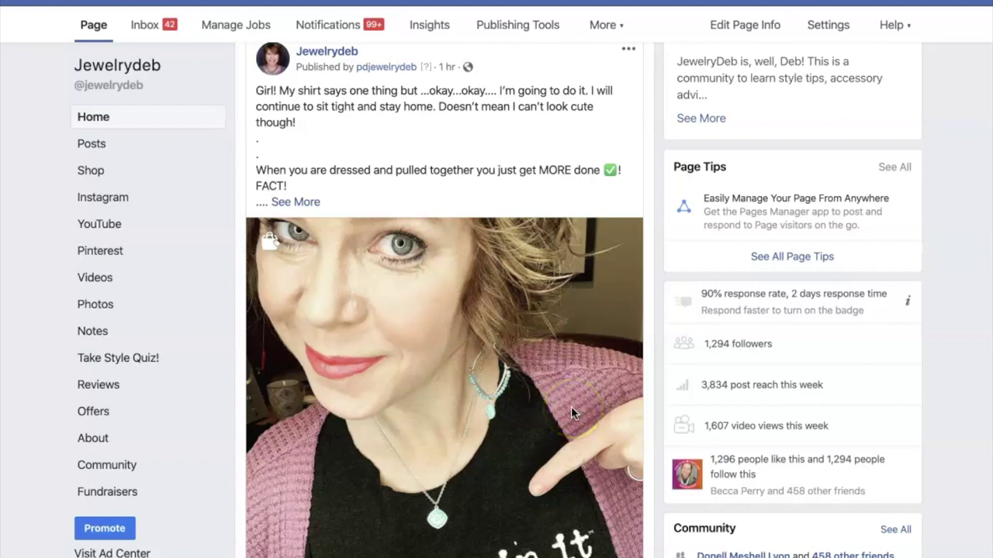
scroll(571, 407, "down", 1)
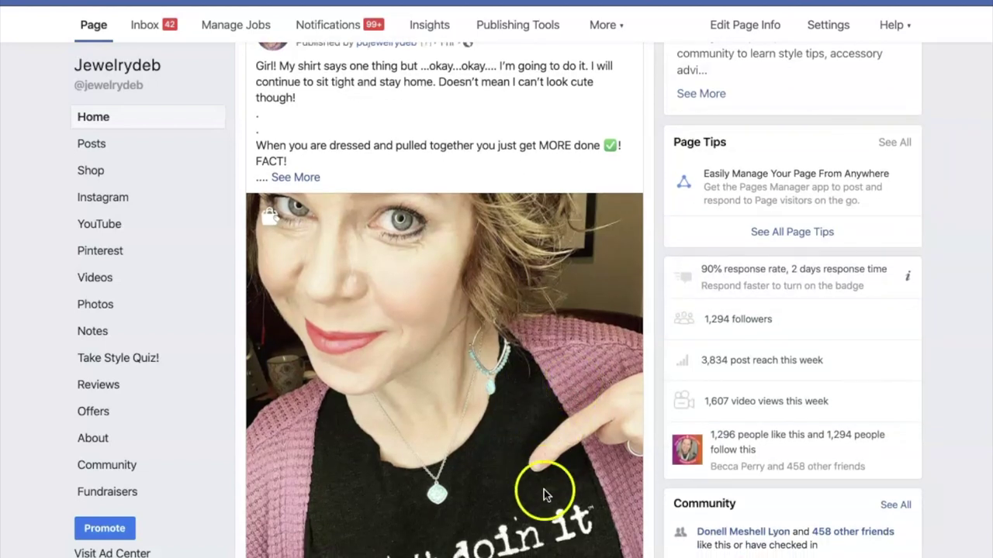
scroll(544, 489, "down", 1)
scroll(472, 359, "down", 3)
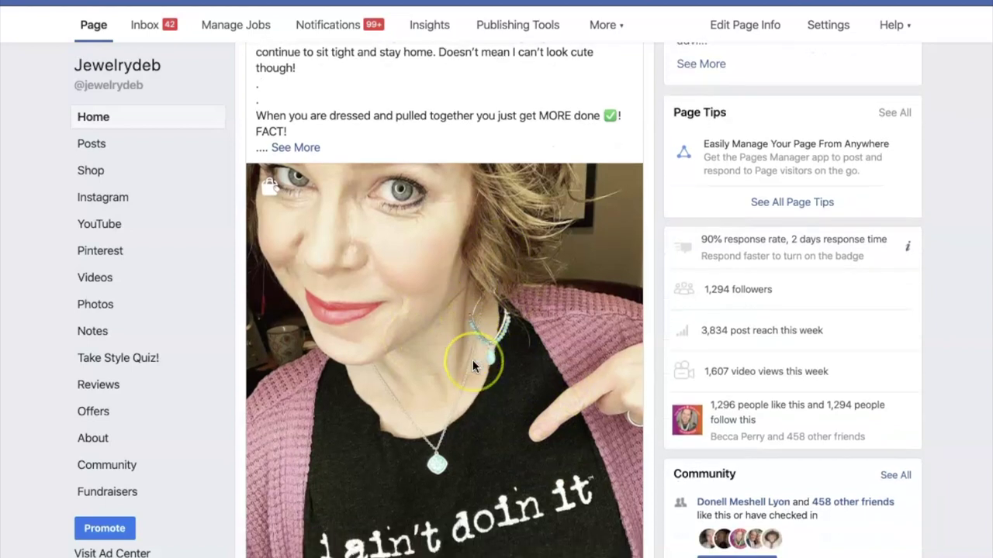
scroll(474, 366, "down", 1)
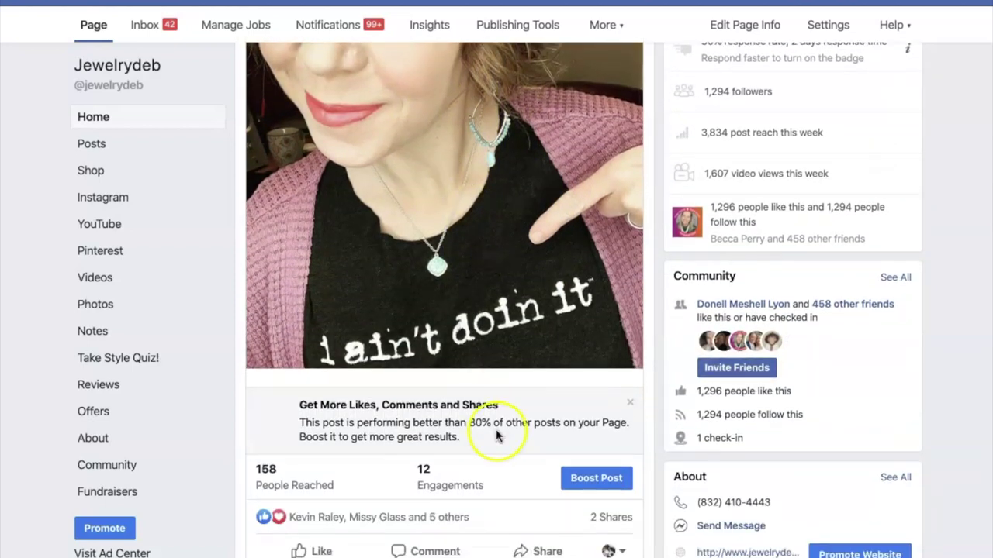
Switch the acting identity to Jewelrydeb and back to your personal profile, then open Share.
left_click(621, 551)
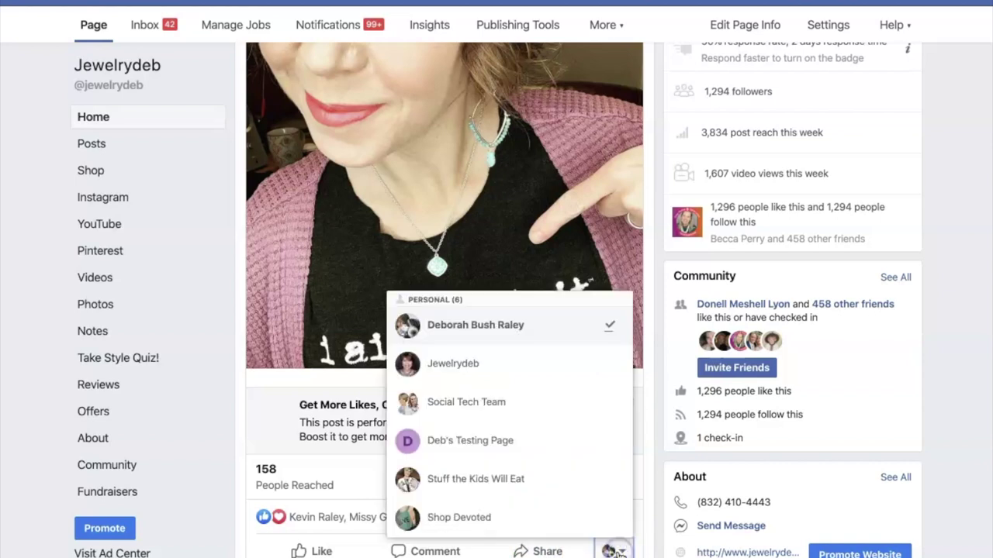
left_click(517, 376)
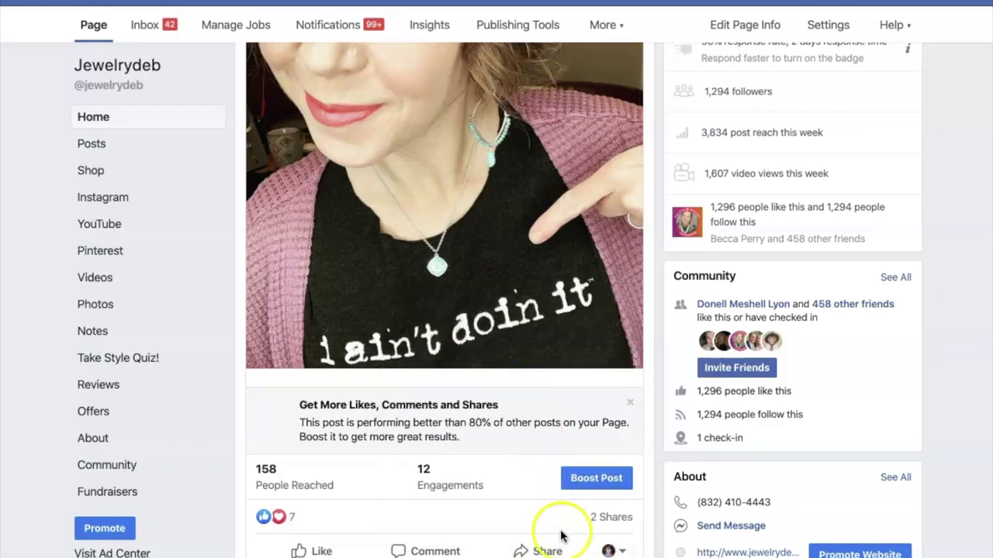
left_click(621, 551)
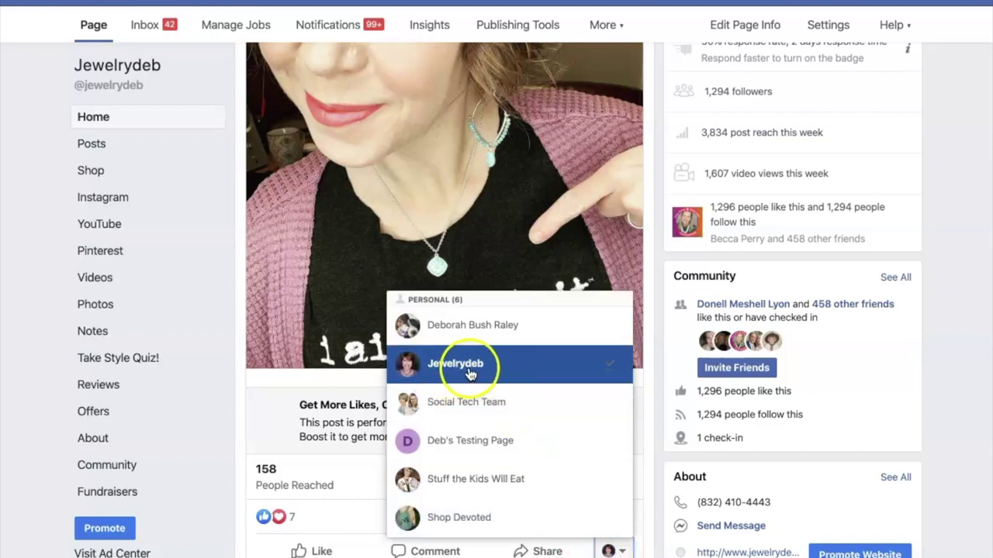
left_click(470, 327)
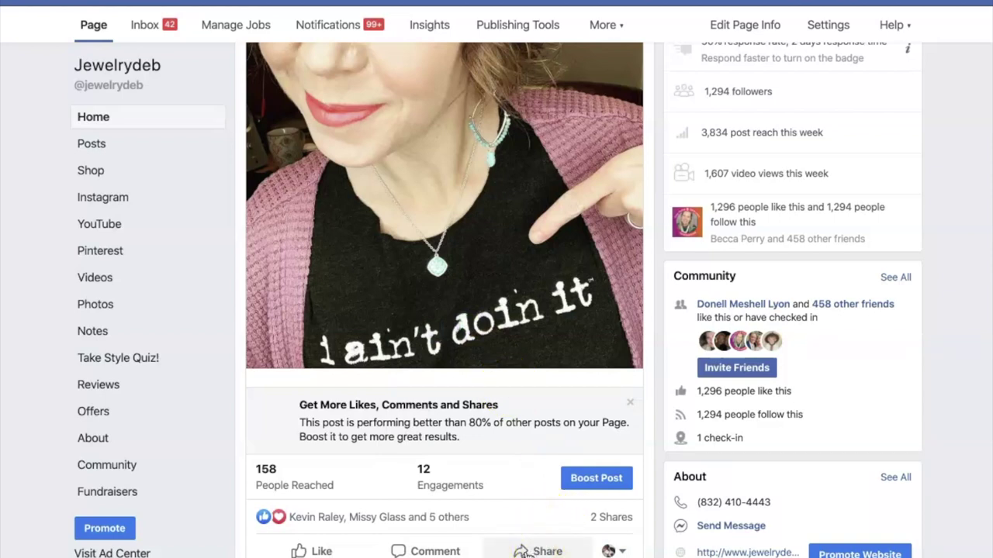
left_click(525, 551)
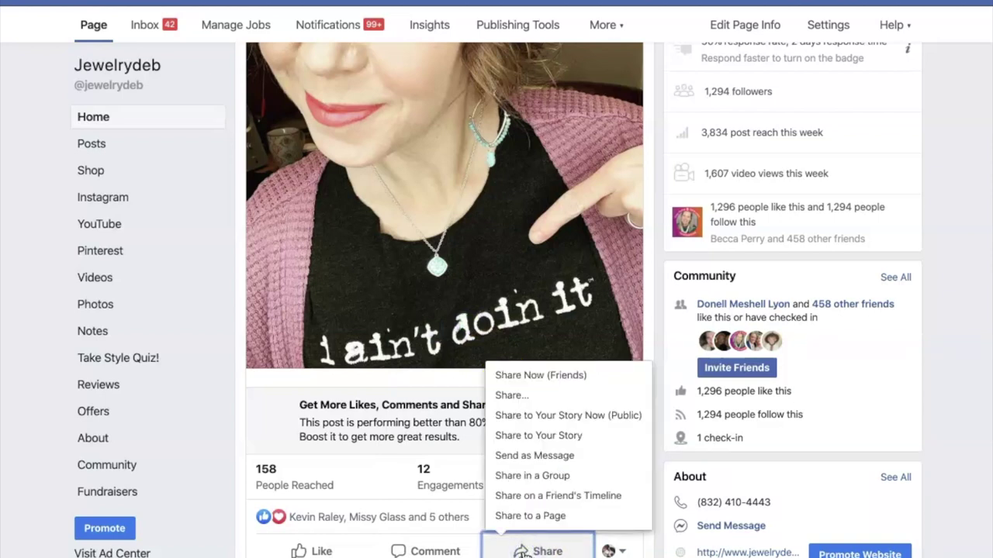
Open the Share... composer and expand the embedded Jewelrydeb post with Show All.
left_click(523, 398)
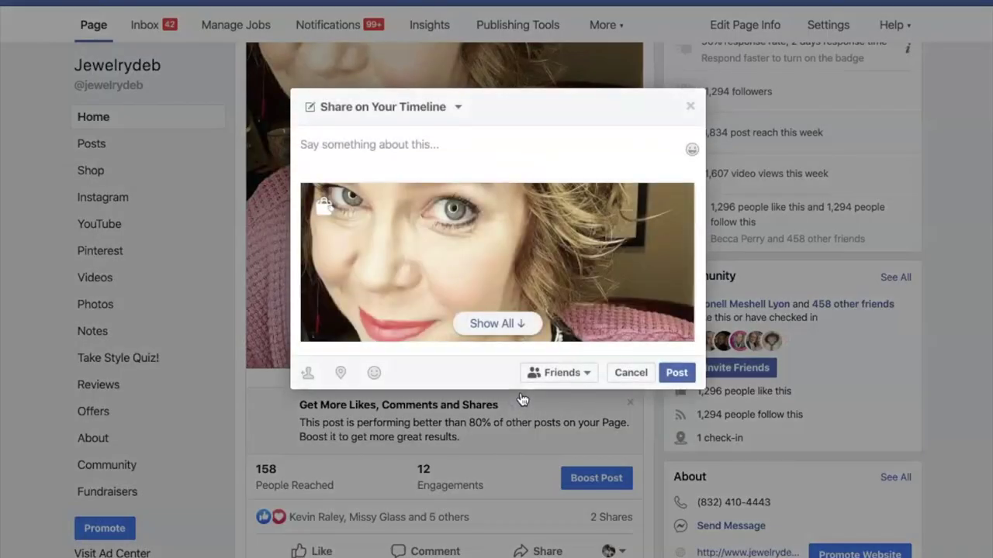
left_click(394, 142)
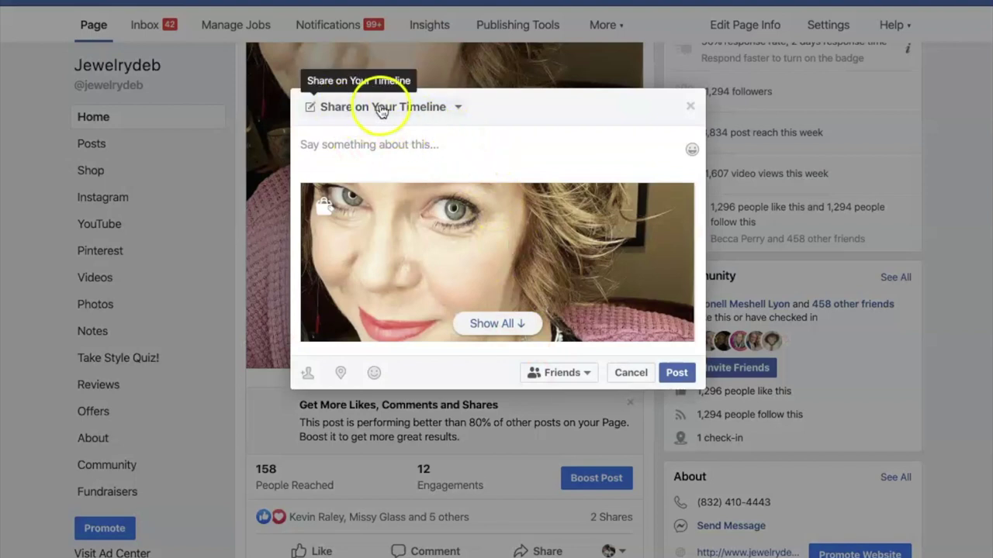
left_click(498, 324)
scroll(470, 273, "down", 1)
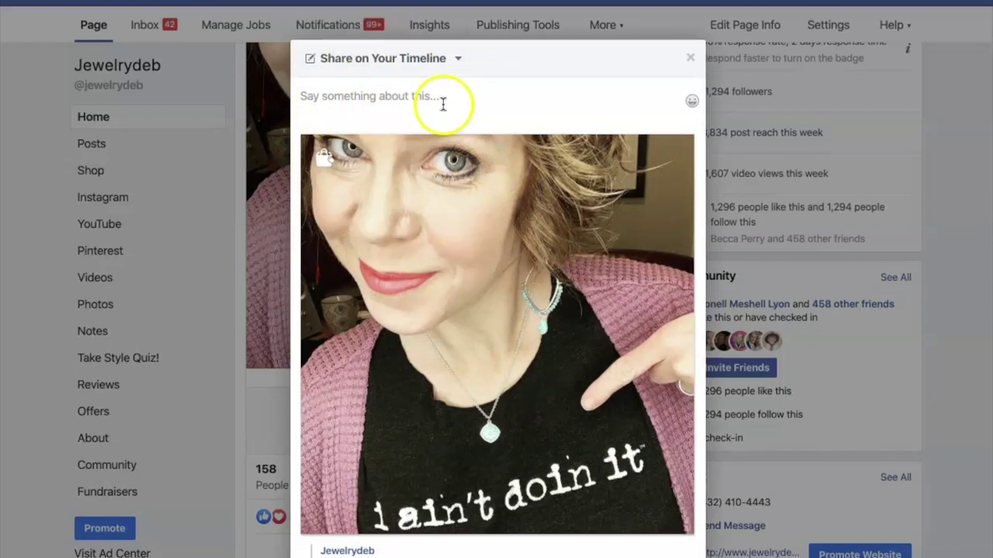
scroll(442, 103, "down", 4)
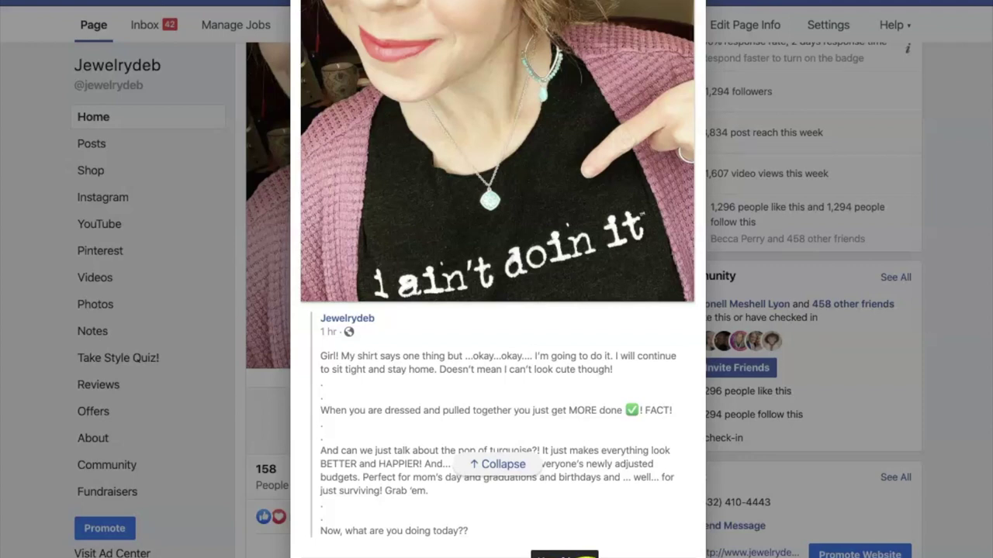
Set the share's audience to Sample List and confirm the selection.
left_click(500, 553)
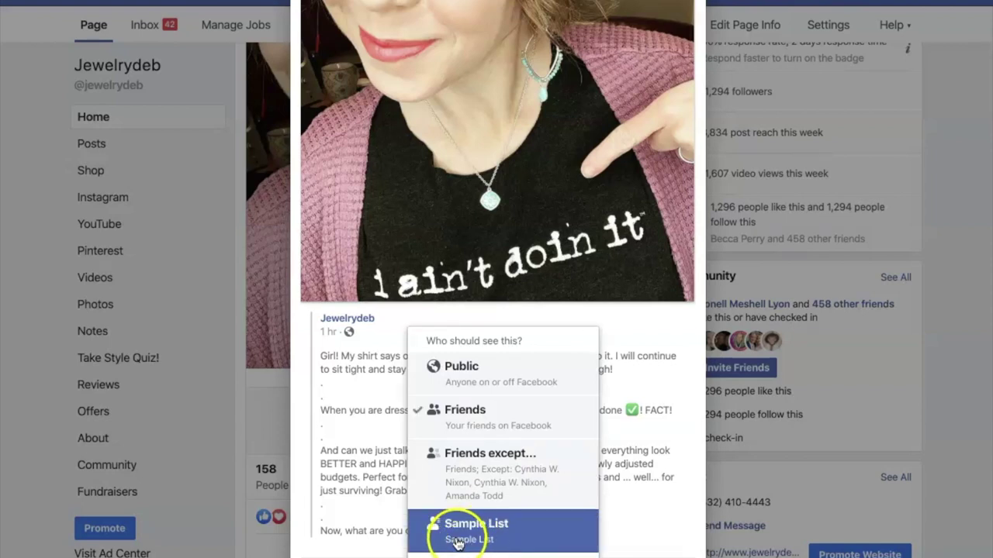
left_click(475, 541)
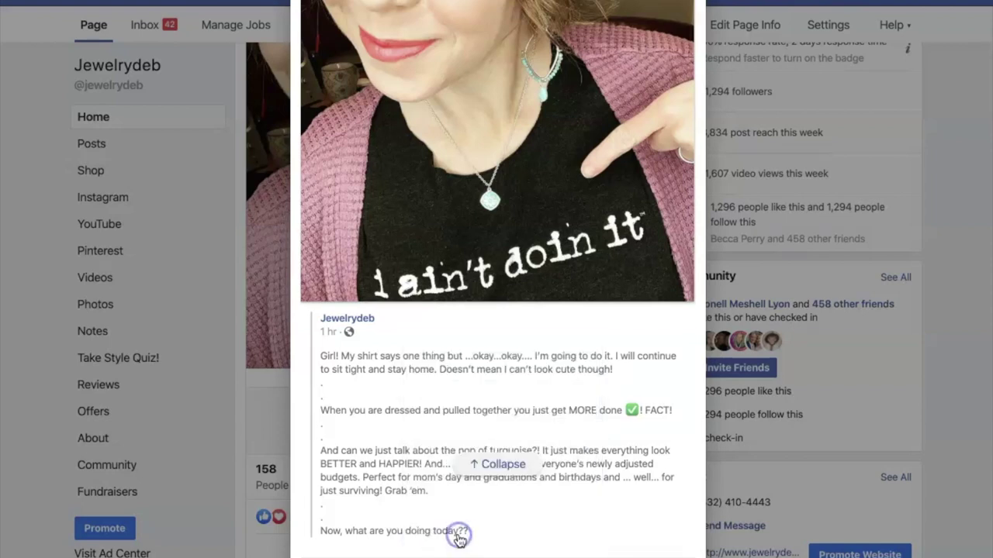
left_click(504, 555)
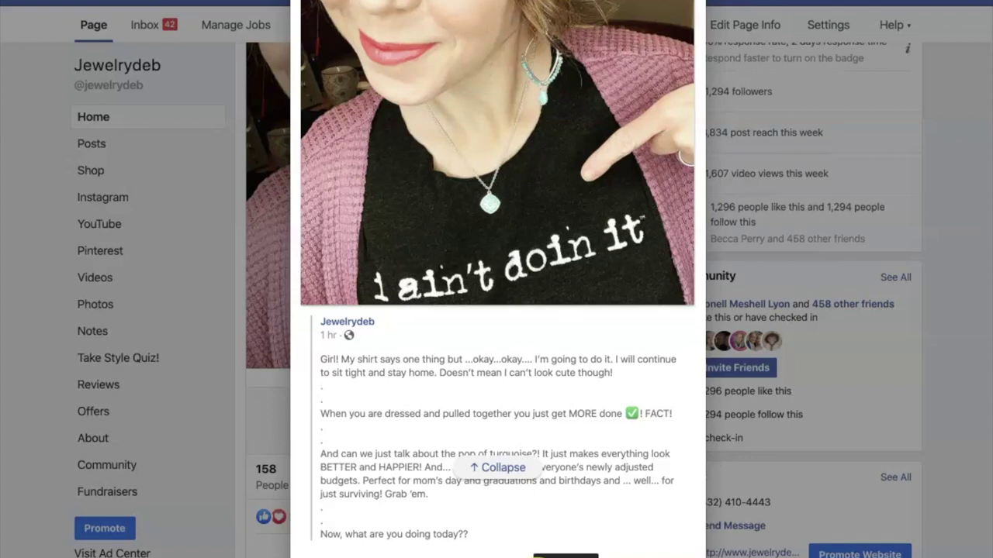
scroll(528, 405, "up", 4)
Add the caption 'Testing Sample List' to the shared Jewelrydeb post.
left_click(352, 146)
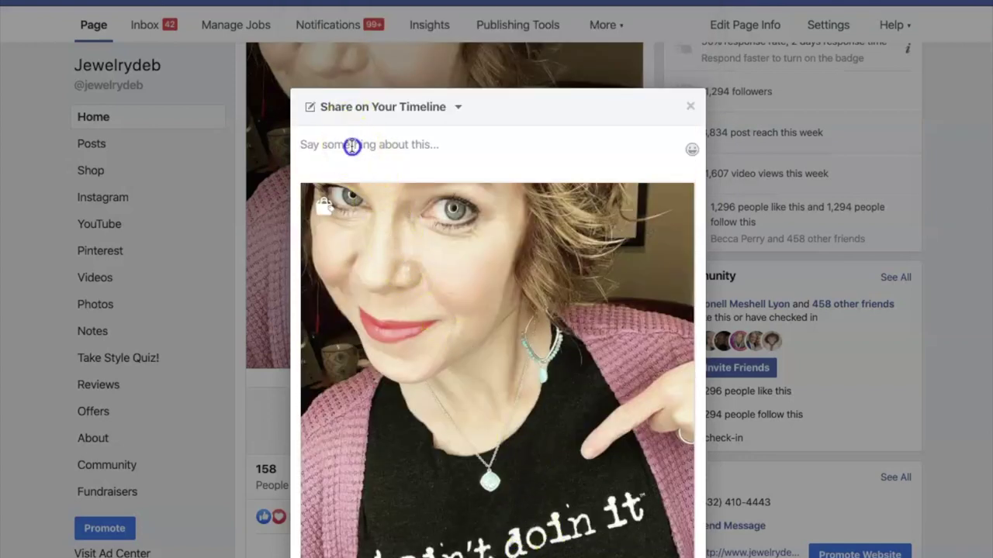
type("Test")
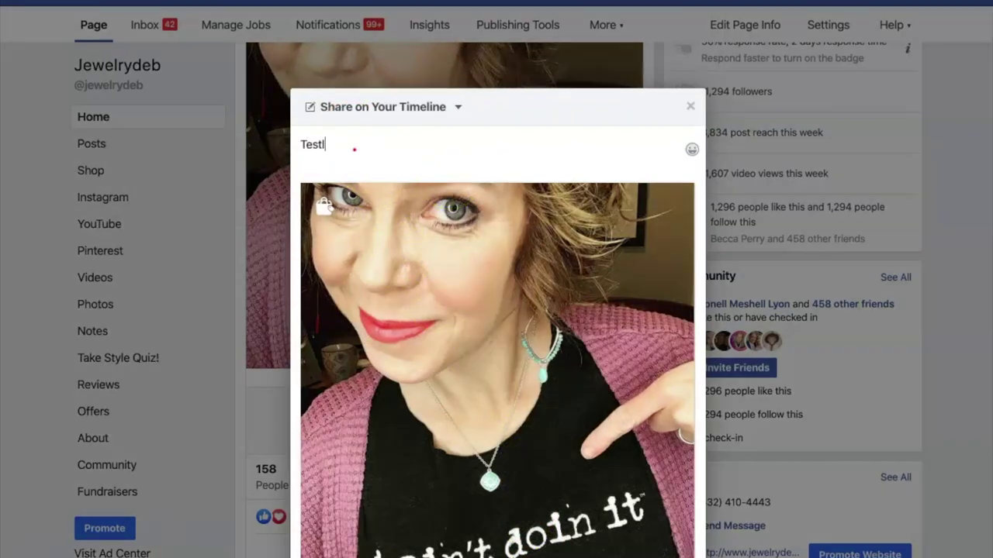
type("ing Sample List")
scroll(519, 296, "down", 4)
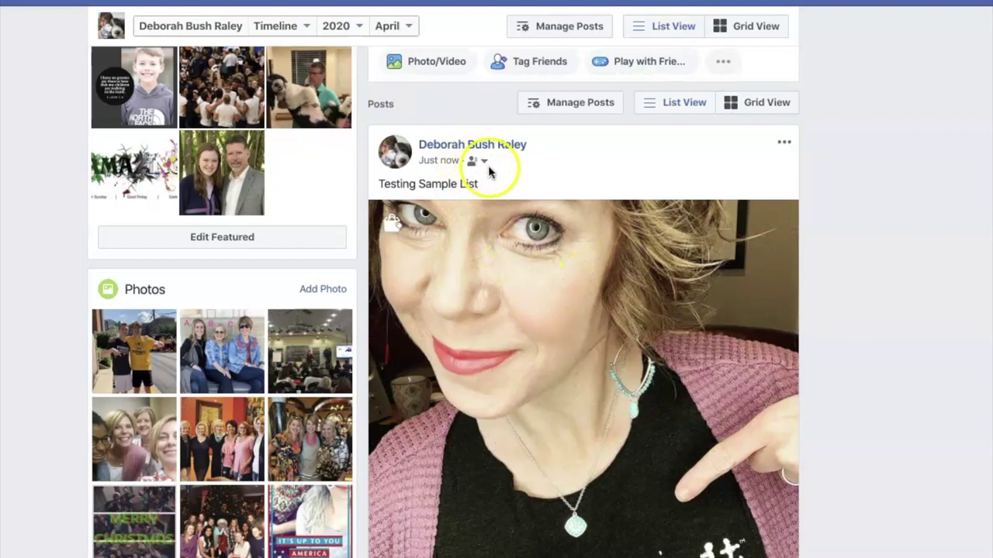
scroll(571, 275, "down", 2)
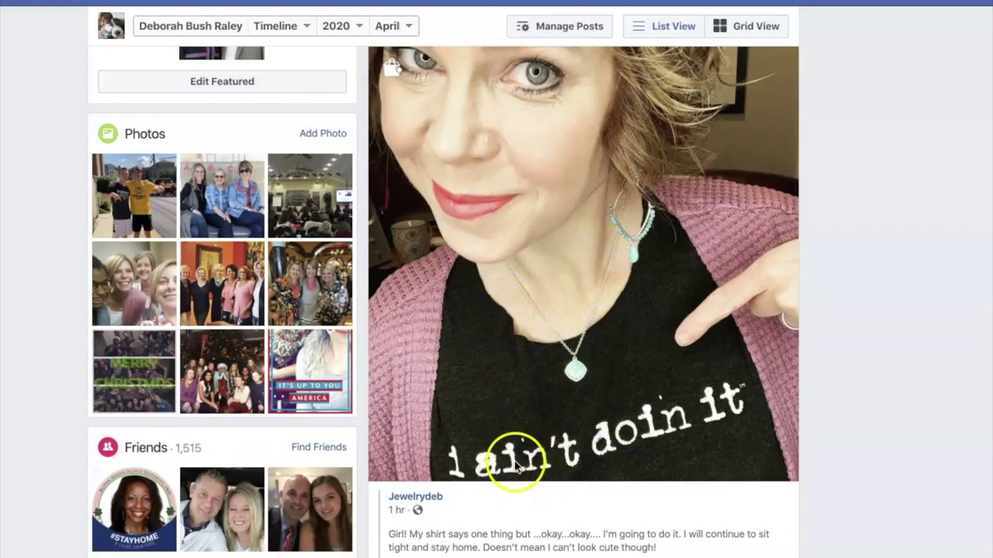
scroll(473, 524, "down", 1)
scroll(474, 524, "down", 1)
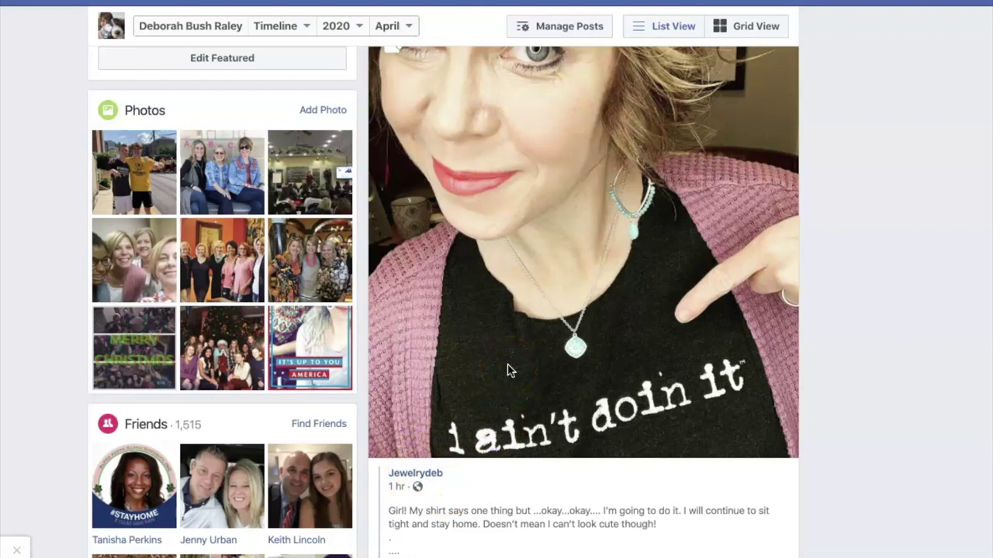
scroll(594, 345, "down", 2)
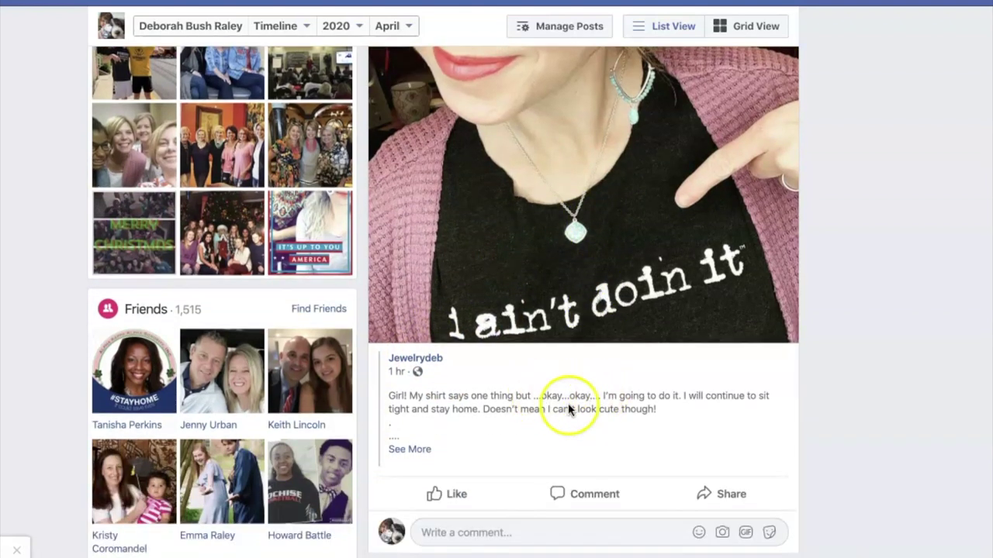
scroll(539, 333, "up", 2)
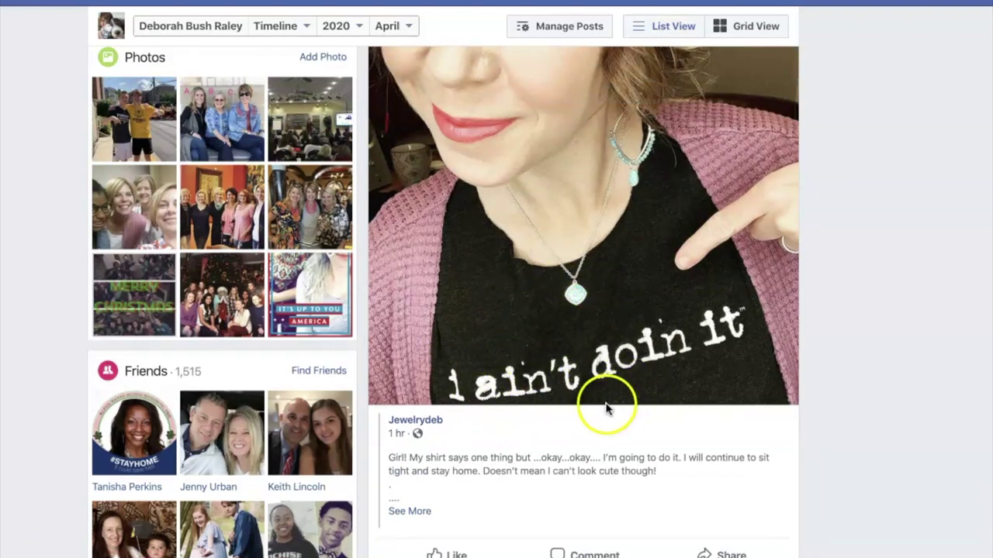
scroll(596, 411, "up", 5)
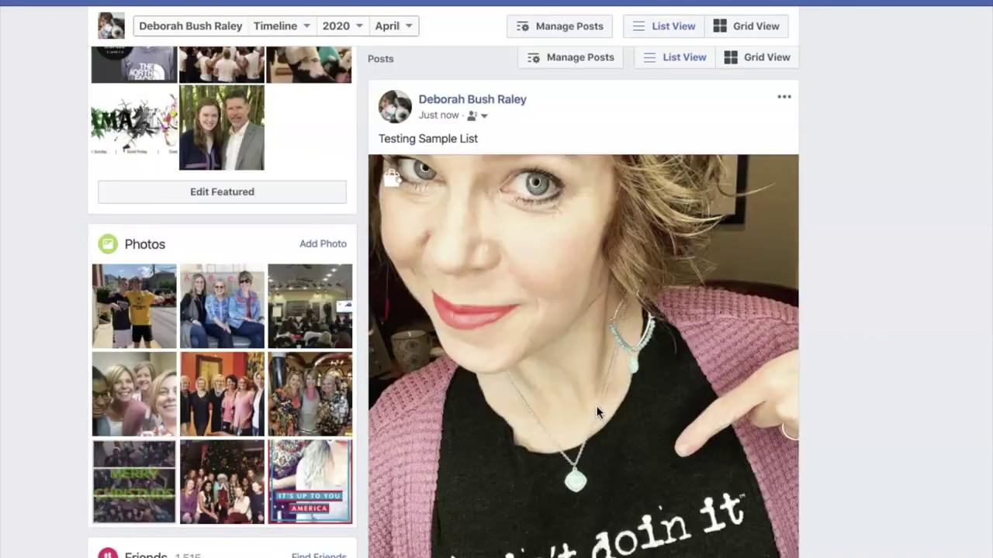